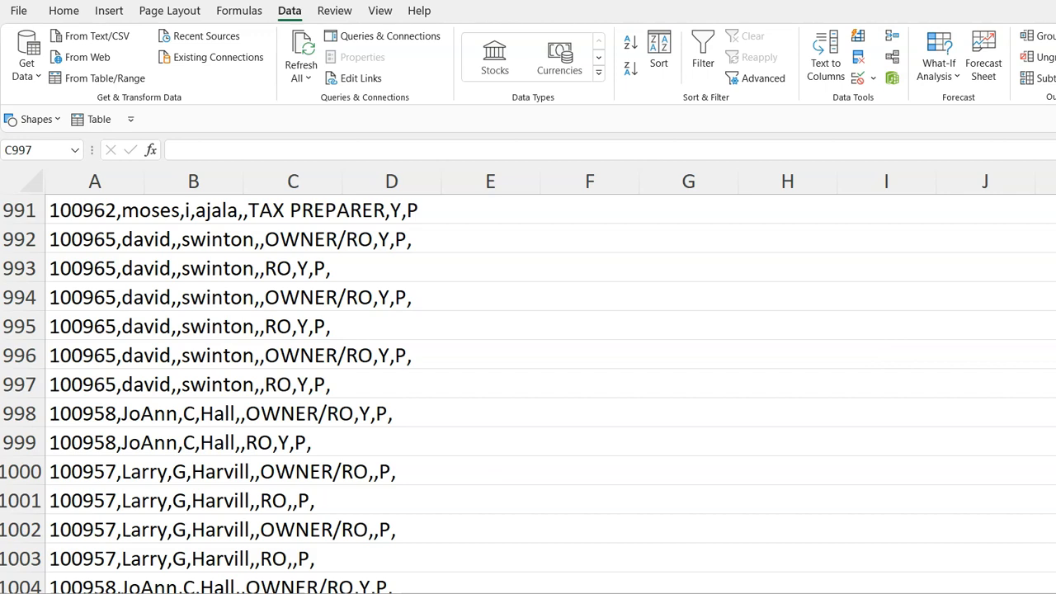
Start a Text to Columns conversion on the whole of column A, treating the data as Delimited
scroll(374, 327, "down", 6)
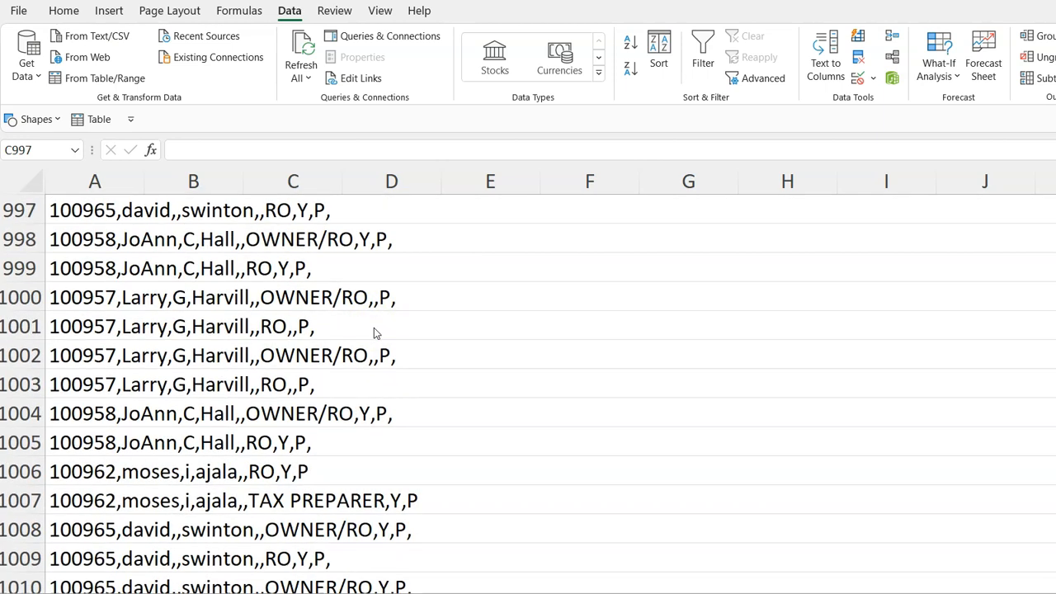
scroll(374, 328, "up", 6)
left_click(97, 182)
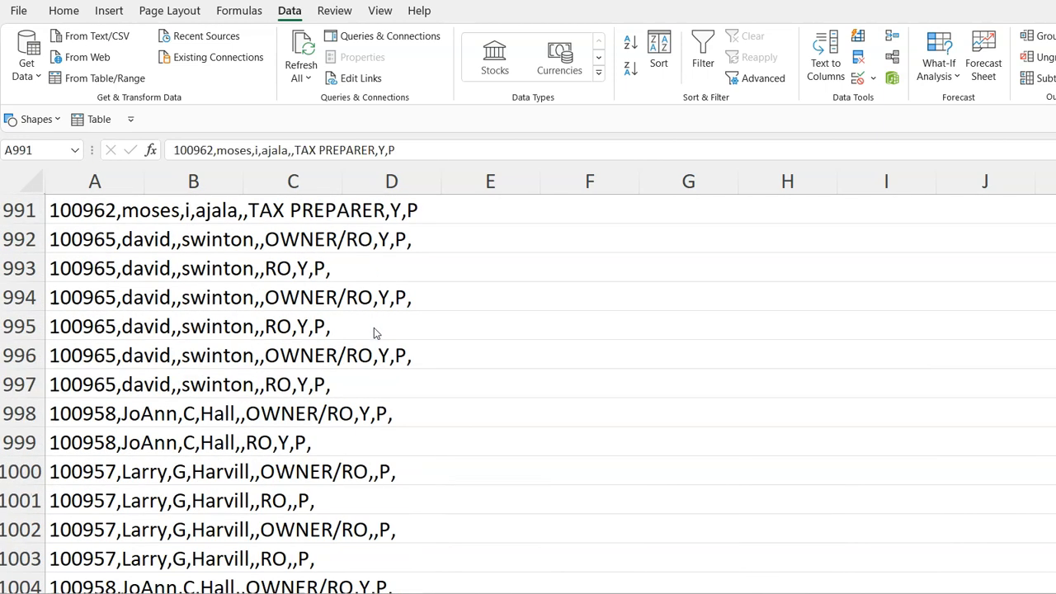
left_click(96, 181)
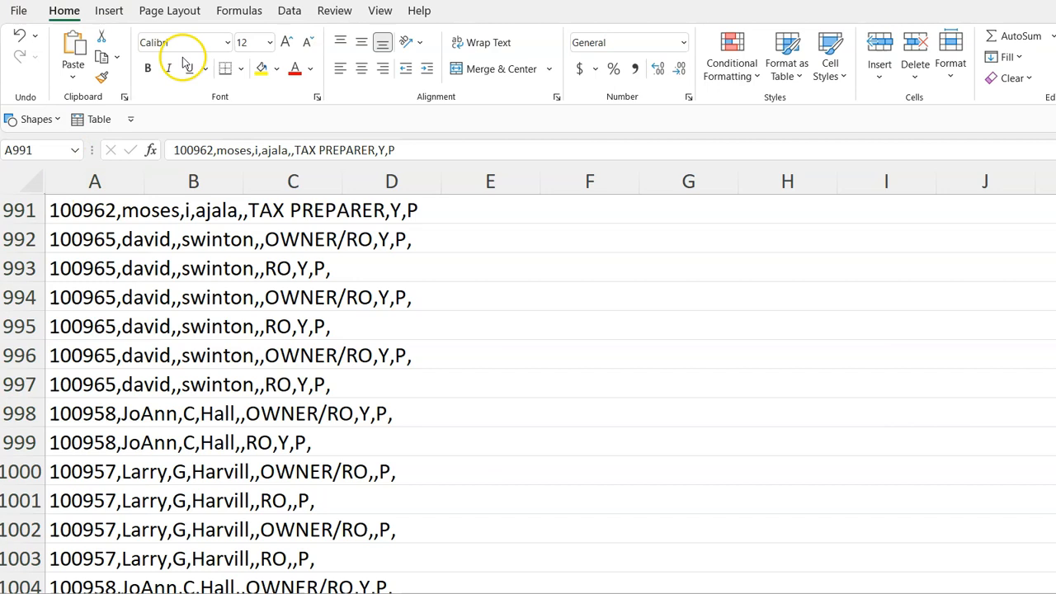
key("ctrl+space")
left_click(291, 11)
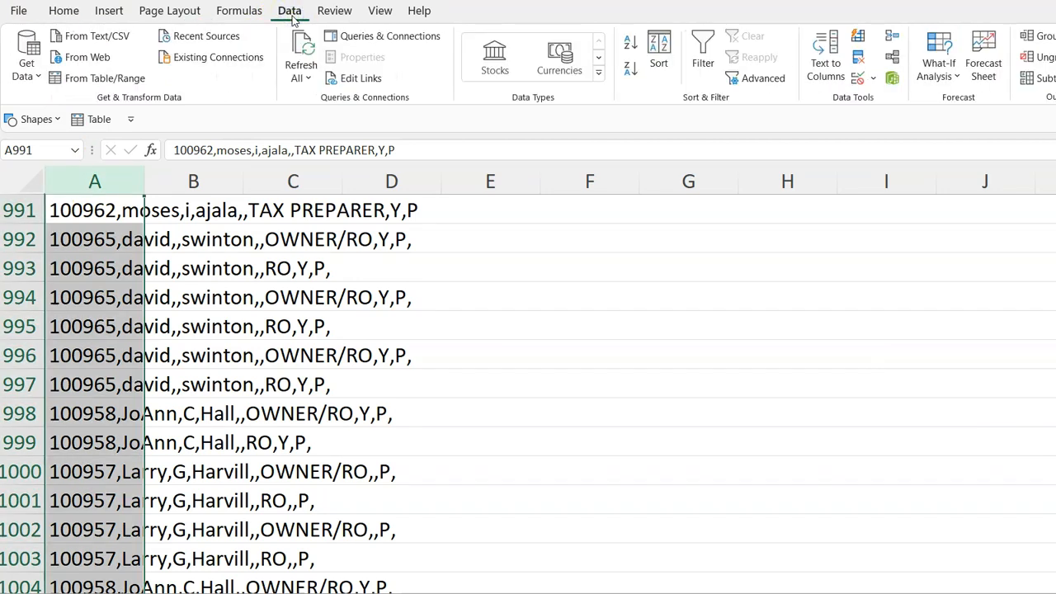
left_click(834, 74)
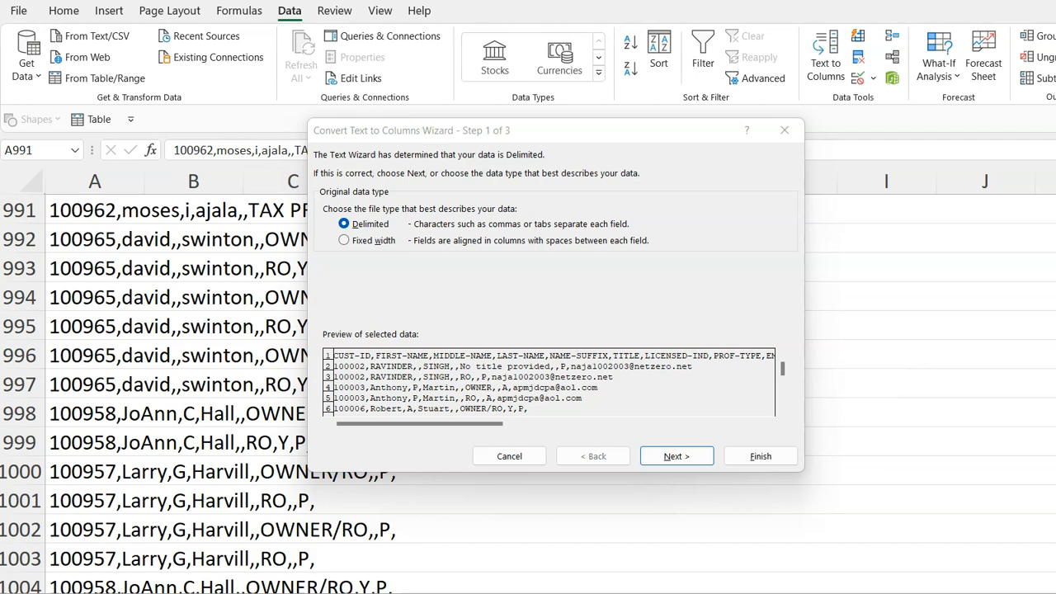
key("Return")
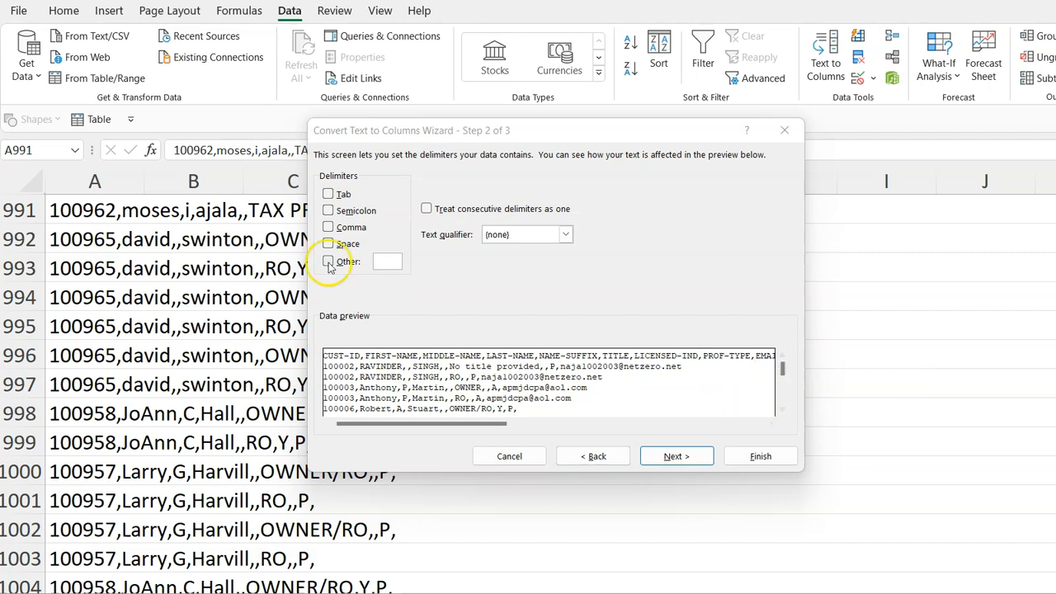
Set Comma as the delimiter, keep consecutive delimiters separate, and continue to the column format settings
left_click(328, 226)
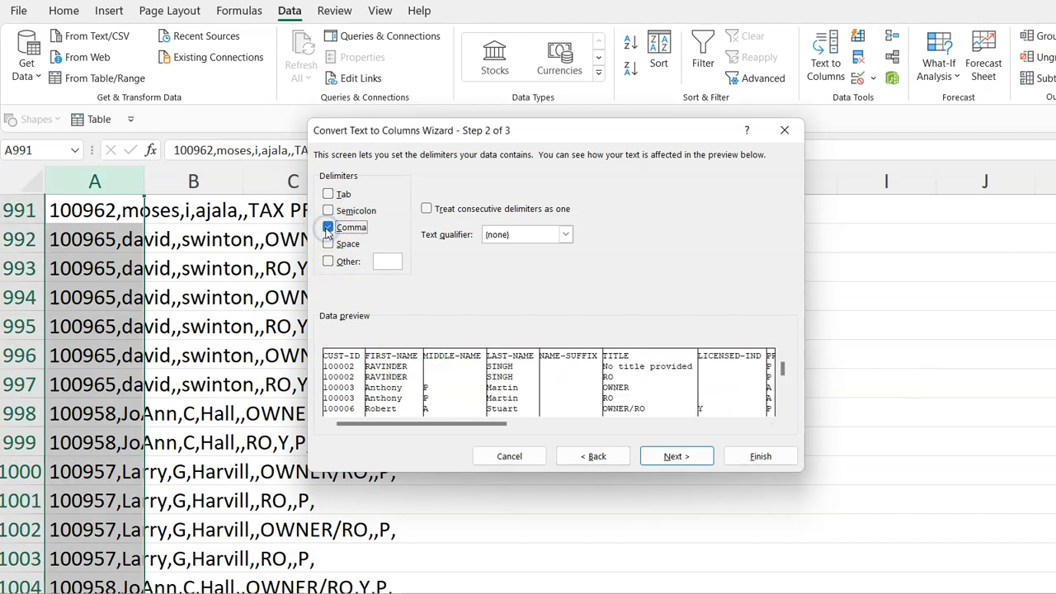
left_click(426, 210)
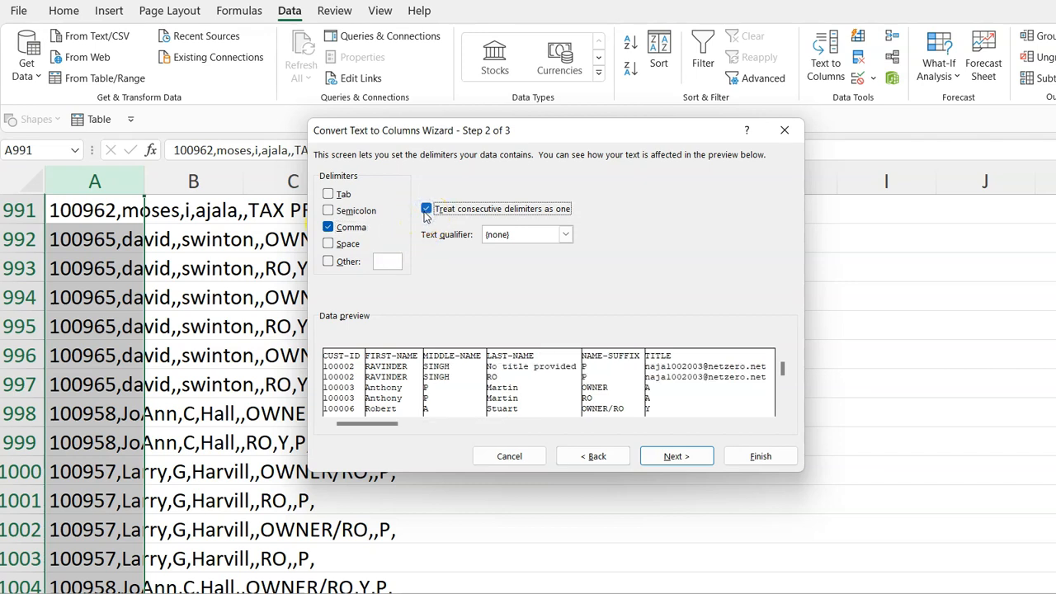
left_click(425, 211)
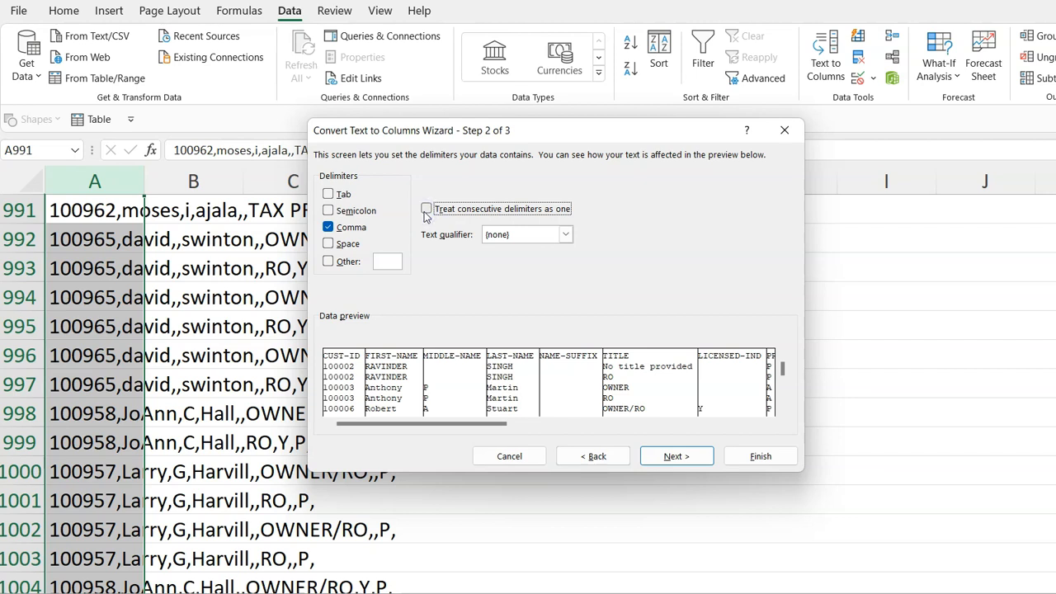
key("Return")
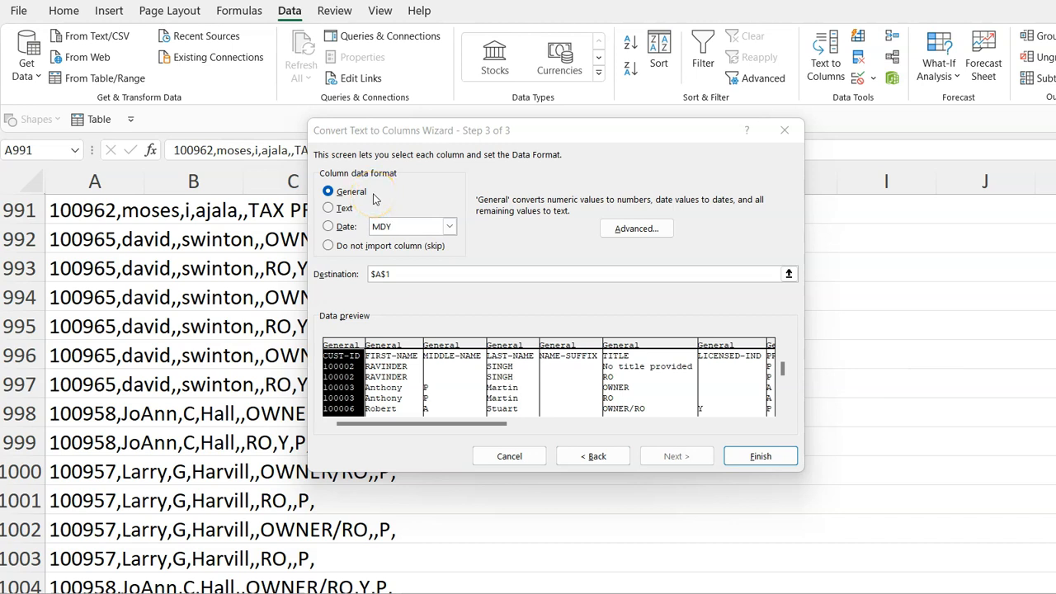
Try the Text and Date formats on the CUST-ID column and return it to General
left_click(345, 208)
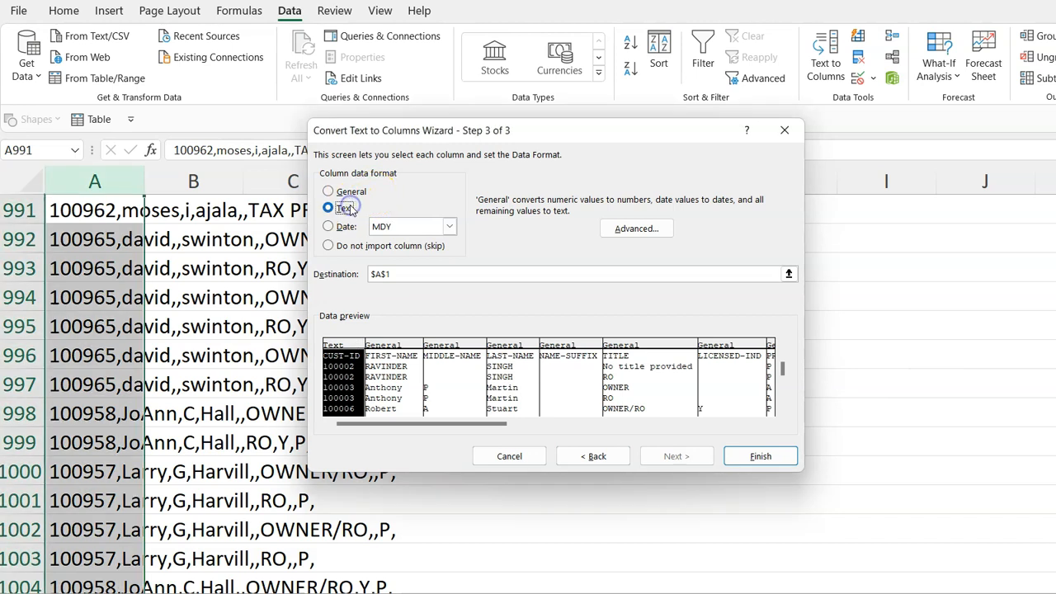
left_click(344, 228)
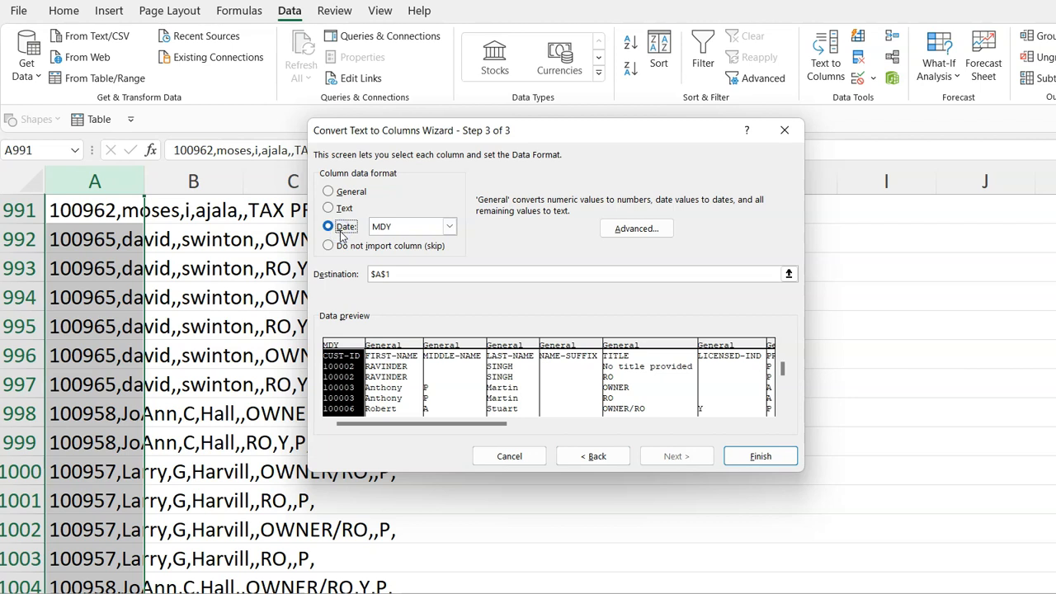
left_click(332, 192)
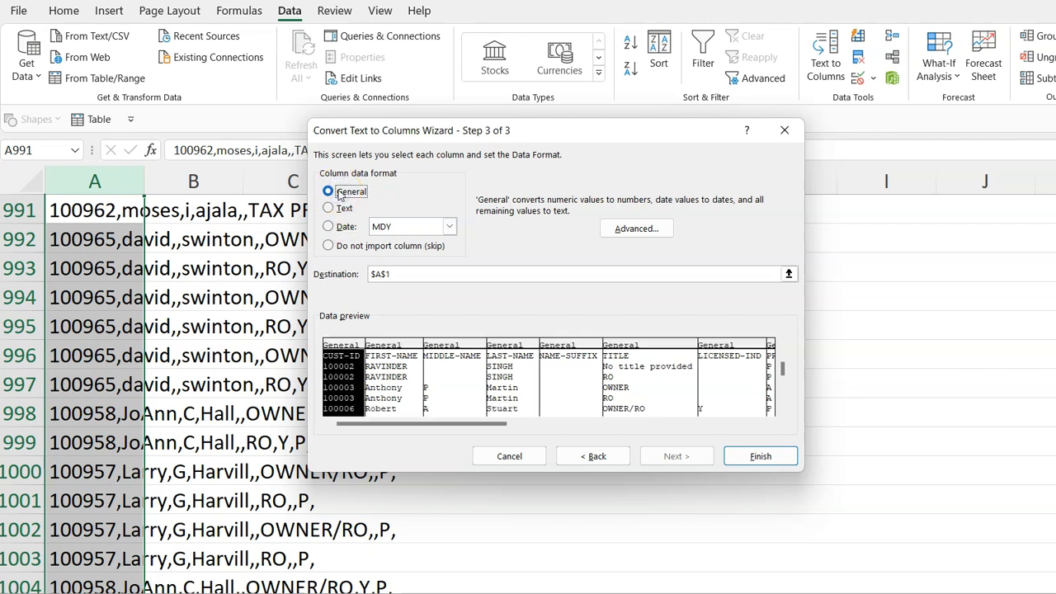
Exclude the MIDDLE-NAME column from the import and finish the Text to Columns conversion
left_click(466, 349)
left_click(328, 246)
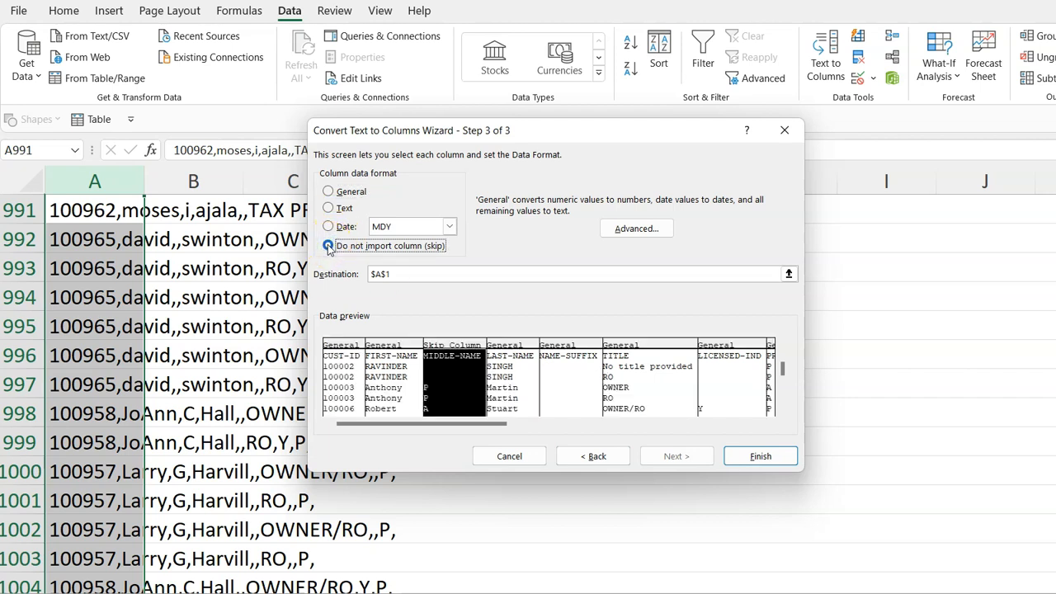
left_click(761, 458)
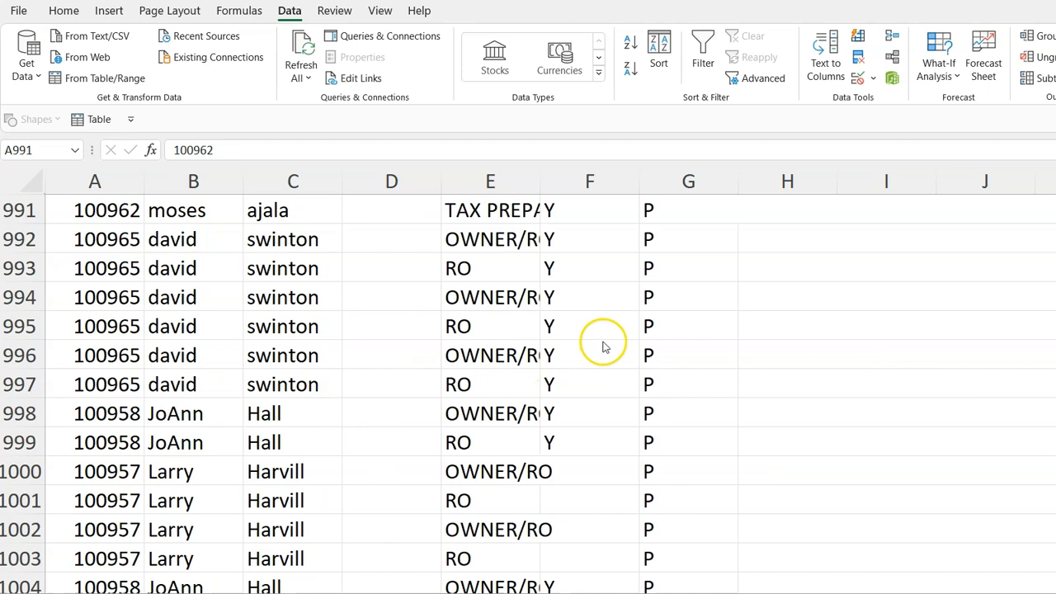
Compare the separators used in rows 988, 1002 and 1006 of the second data set
left_click(24, 182)
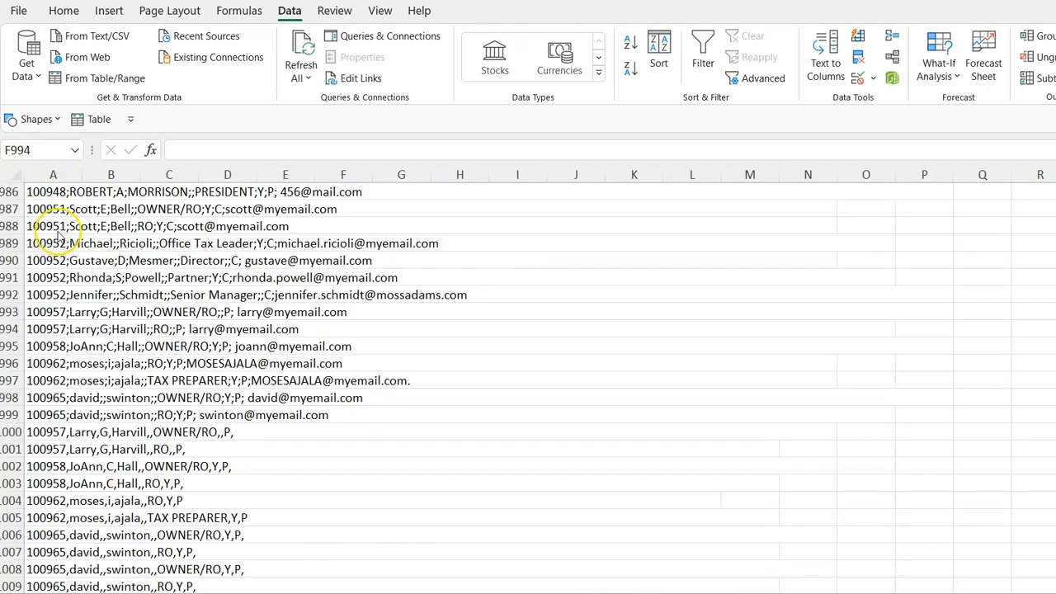
left_click(17, 226)
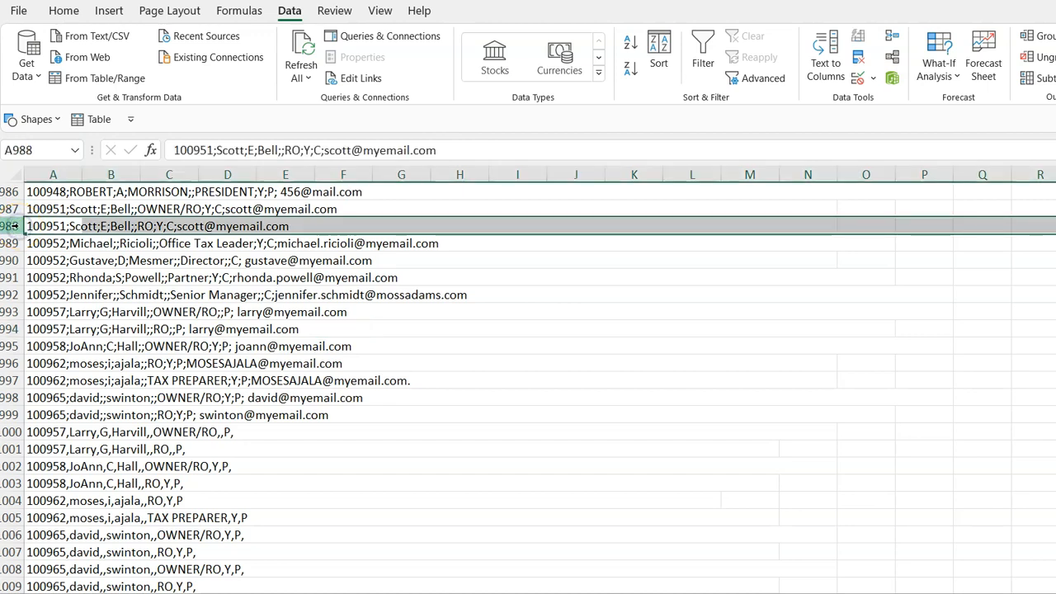
left_click(12, 466)
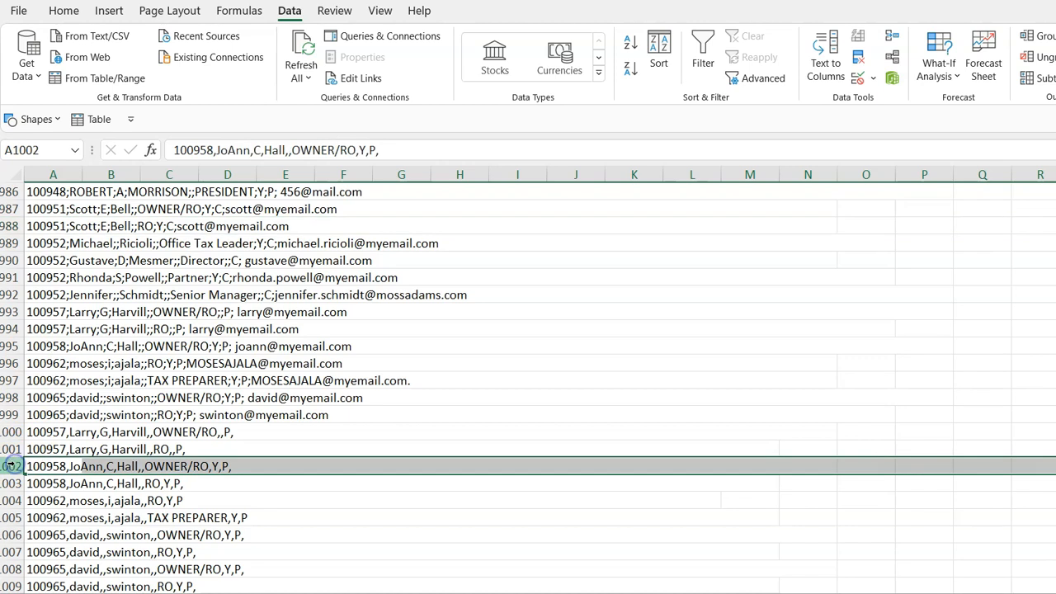
left_click(11, 535)
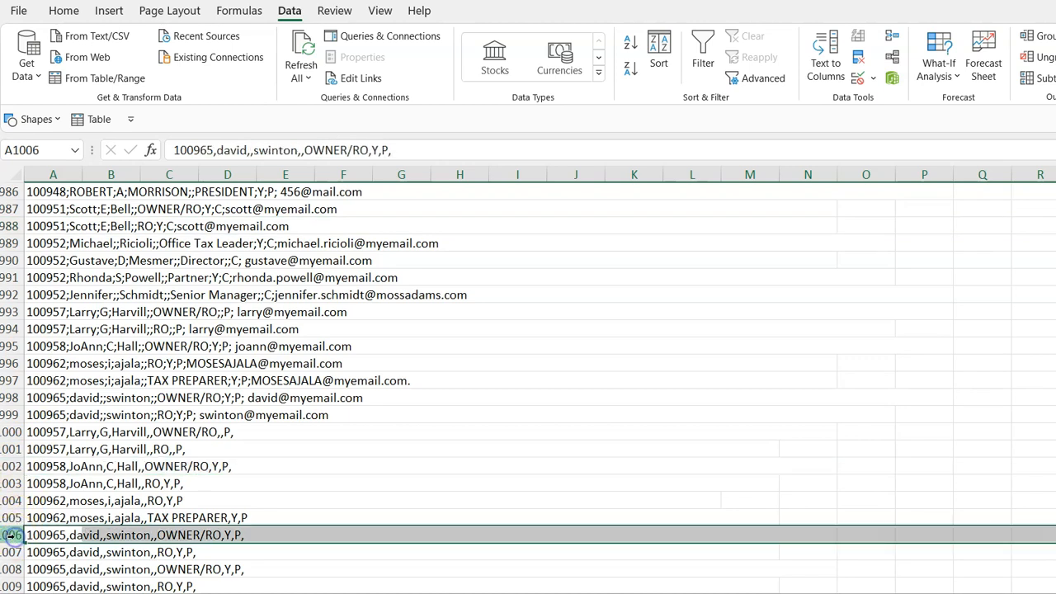
Start a Text to Columns conversion on column A of the mixed-separator data, treating it as Delimited
left_click(45, 174)
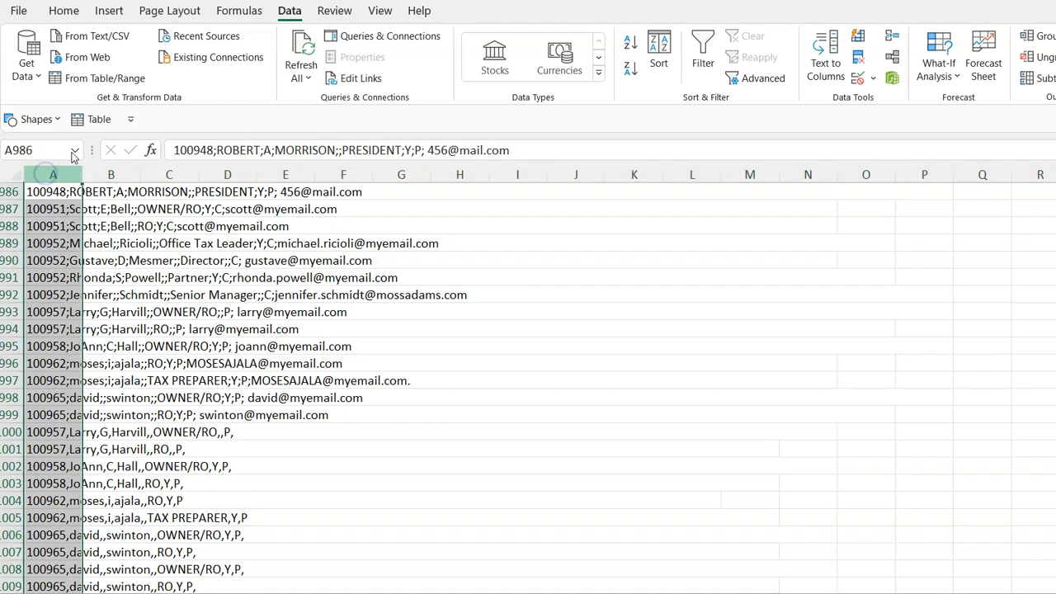
left_click(821, 51)
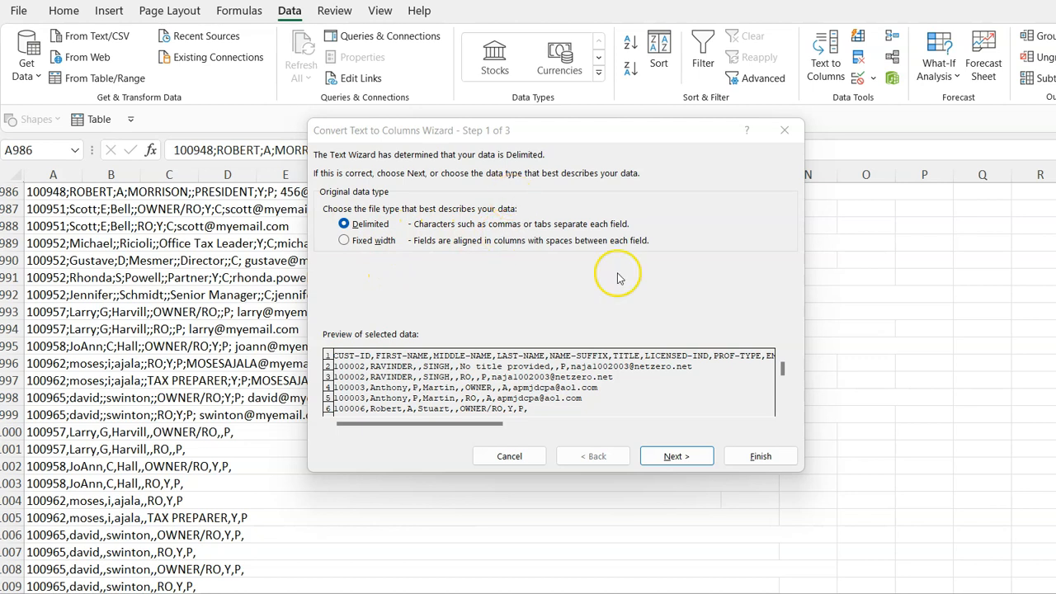
left_click(672, 463)
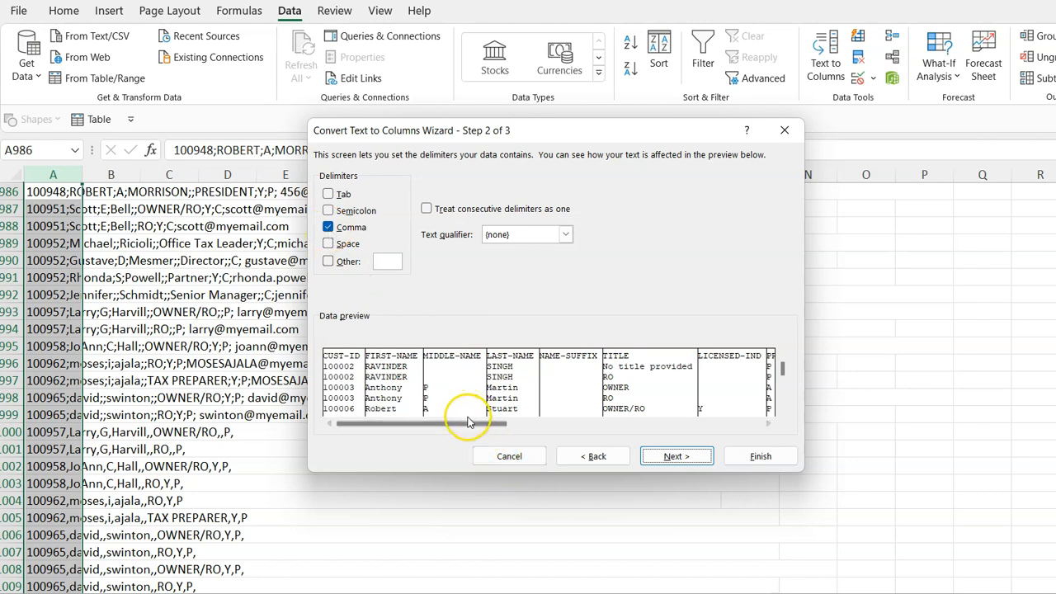
Examine the data preview across its columns and further rows to check how the comma delimiter splits the records
left_click_drag(468, 424, 491, 419)
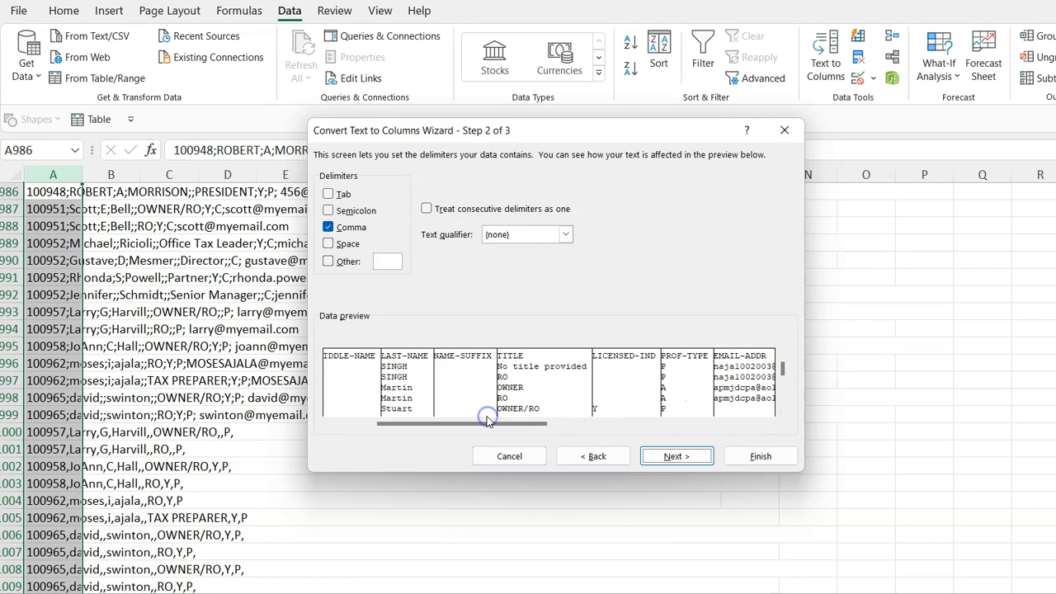
left_click_drag(781, 370, 782, 373)
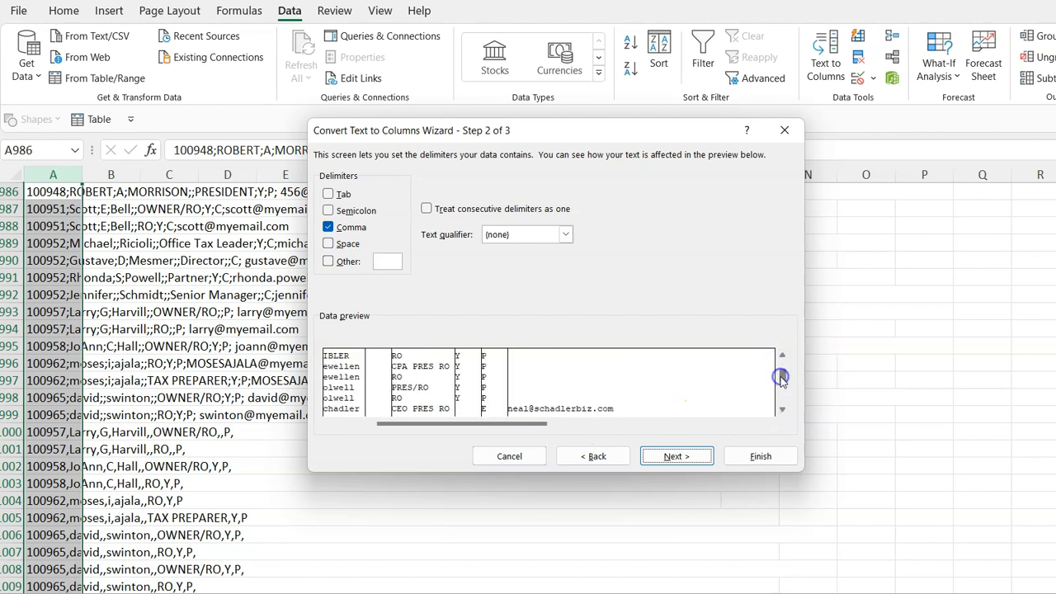
left_click(781, 409)
left_click(782, 409)
left_click(782, 409)
left_click(781, 409)
left_click(781, 410)
left_click(782, 409)
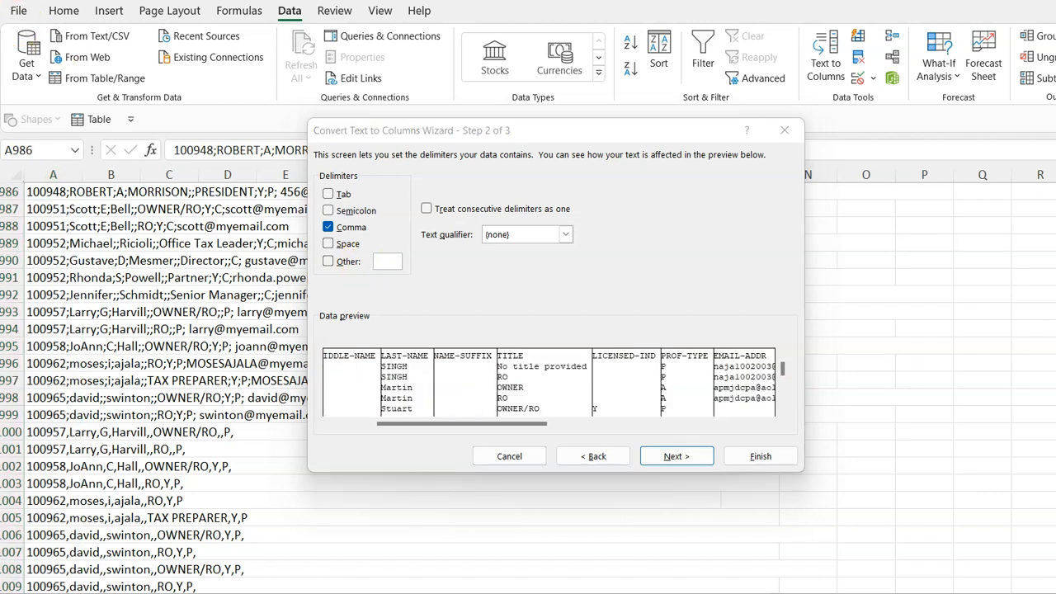
Add Semicolon as a delimiter alongside Comma, check the split in the preview, and continue to the column format settings
left_click(328, 211)
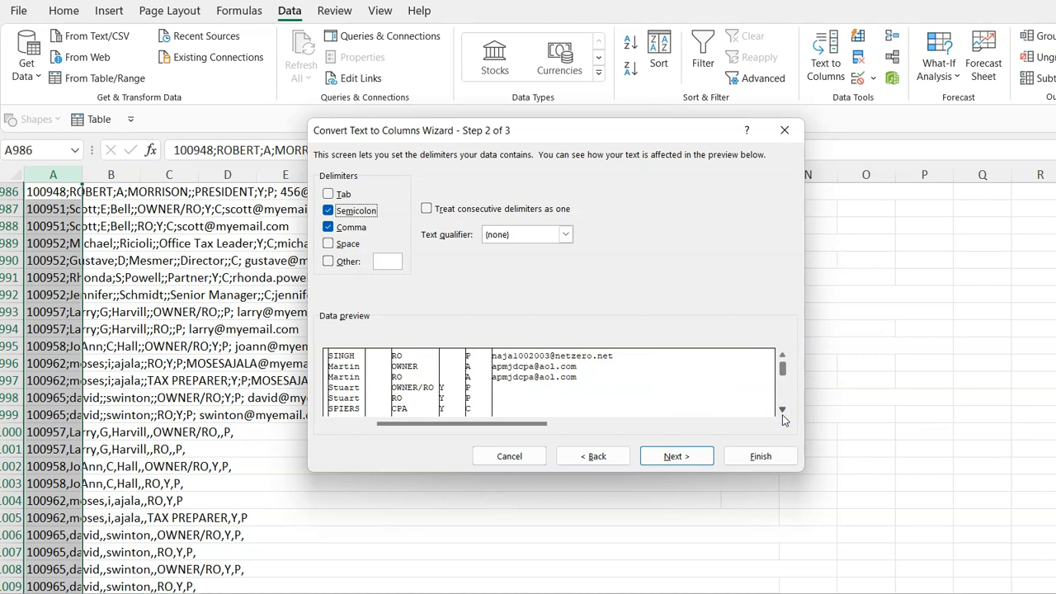
left_click(782, 414)
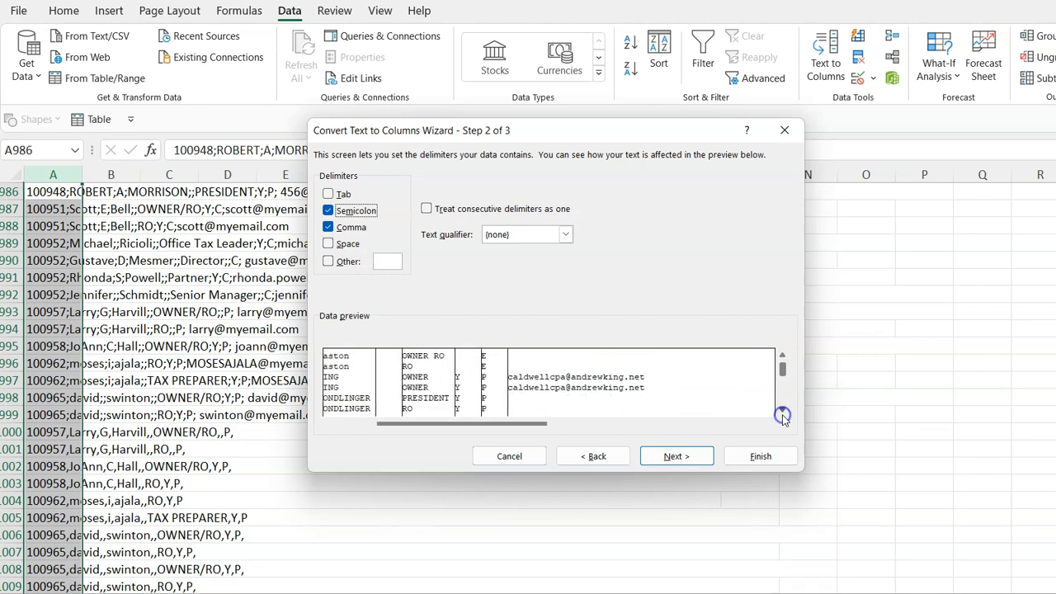
left_click_drag(784, 371, 785, 396)
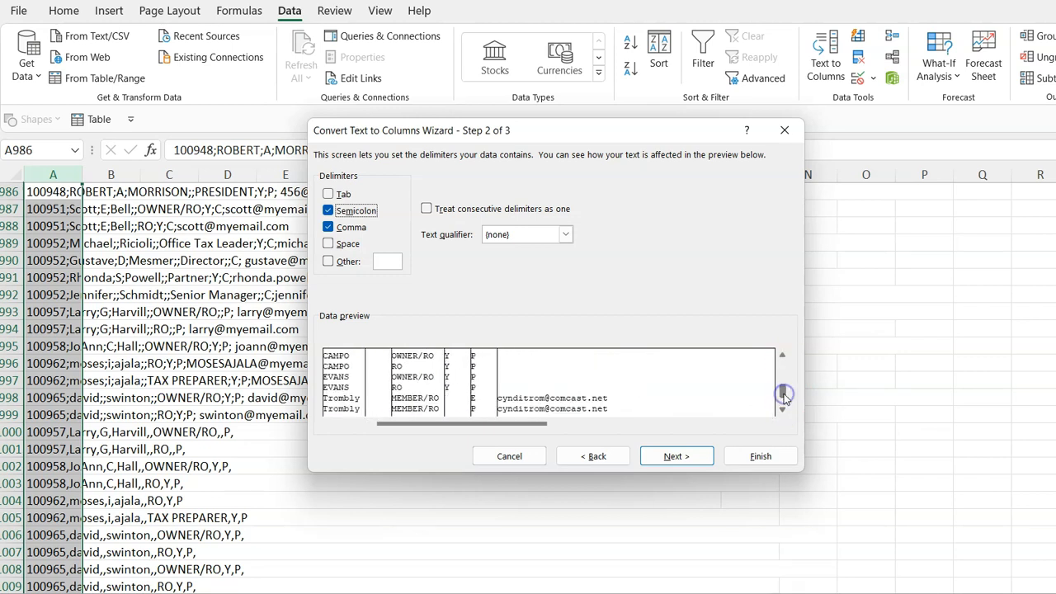
left_click(672, 459)
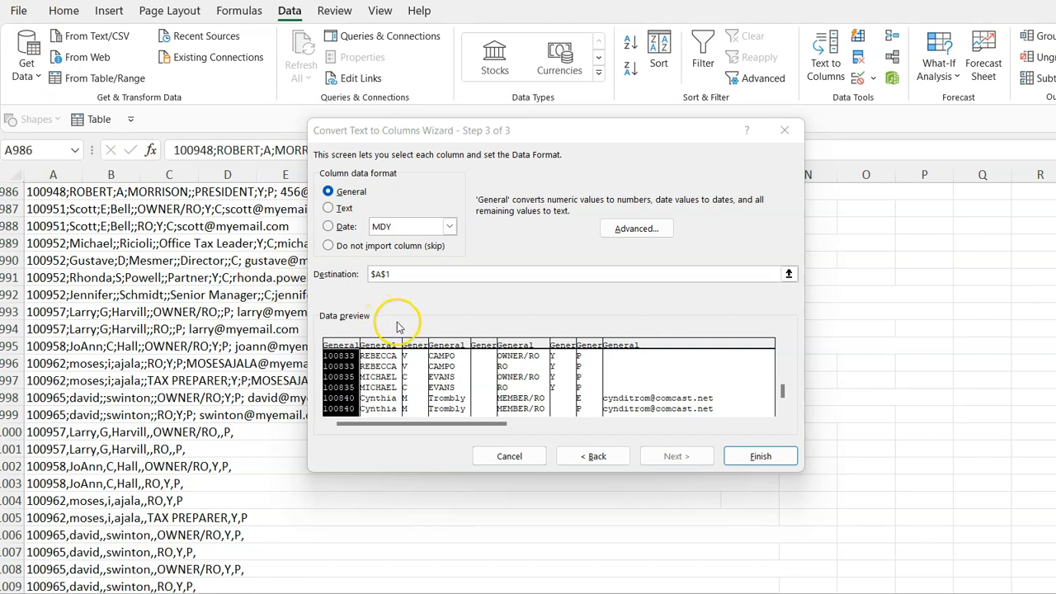
Exclude the middle-name, name-suffix and licensed-indicator columns from the import and finish the conversion
left_click(415, 346)
left_click(483, 346)
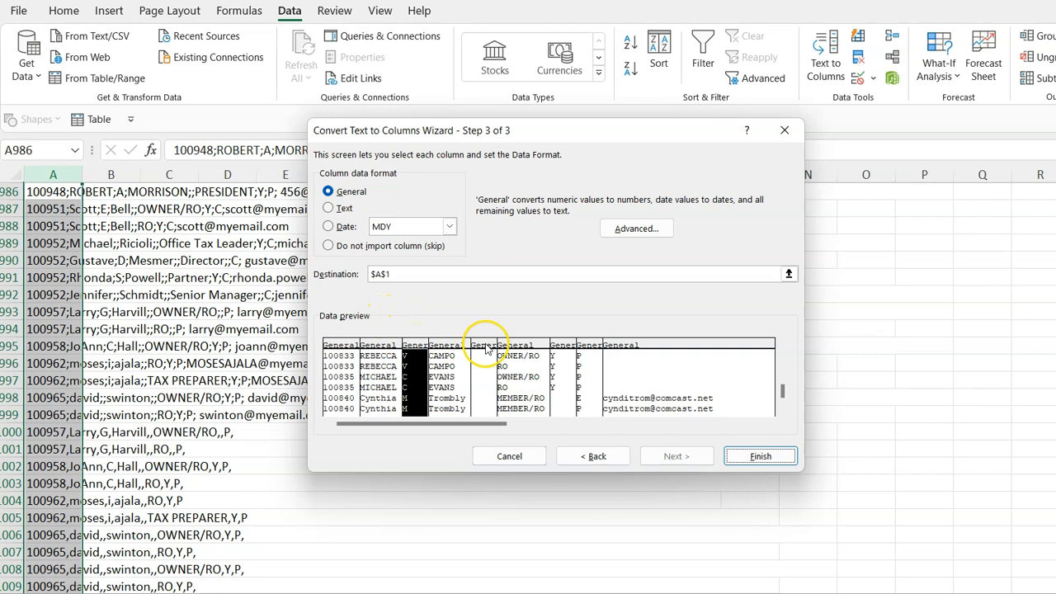
left_click(415, 346)
left_click(328, 245)
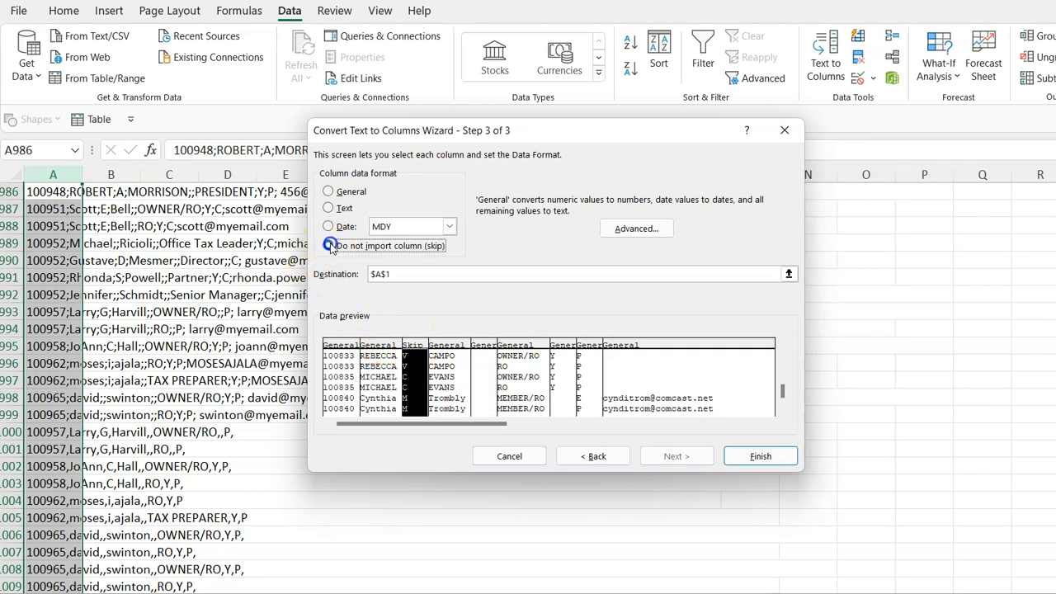
left_click(483, 348)
left_click(329, 246)
left_click(562, 345)
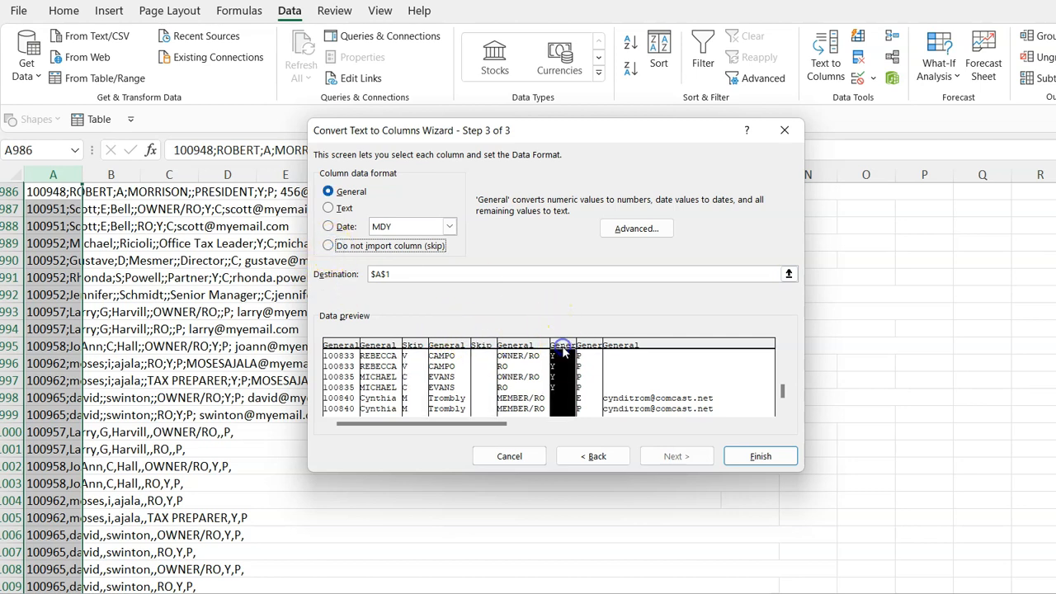
left_click(328, 246)
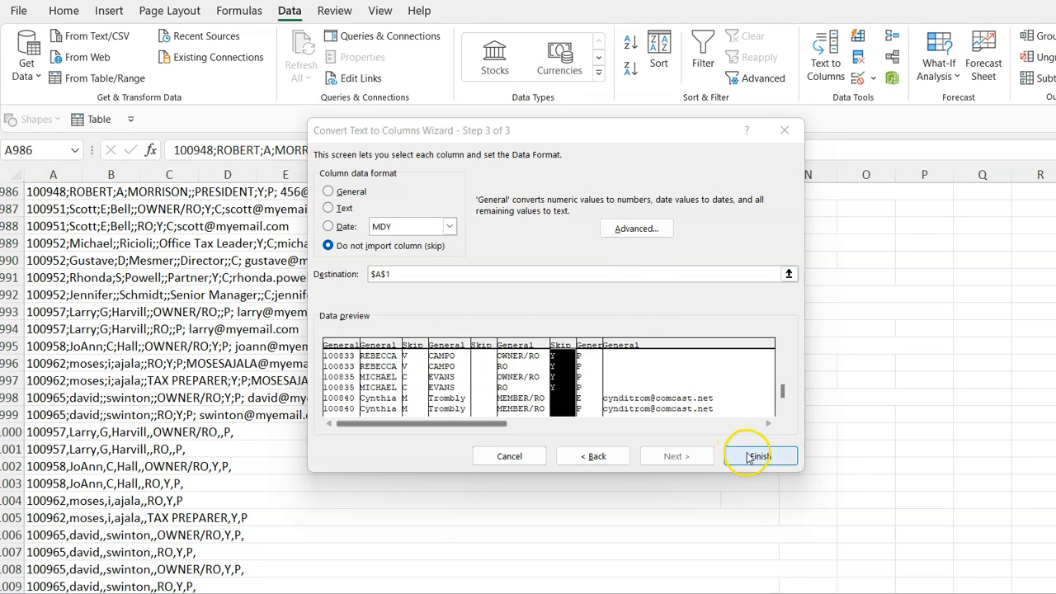
left_click(750, 460)
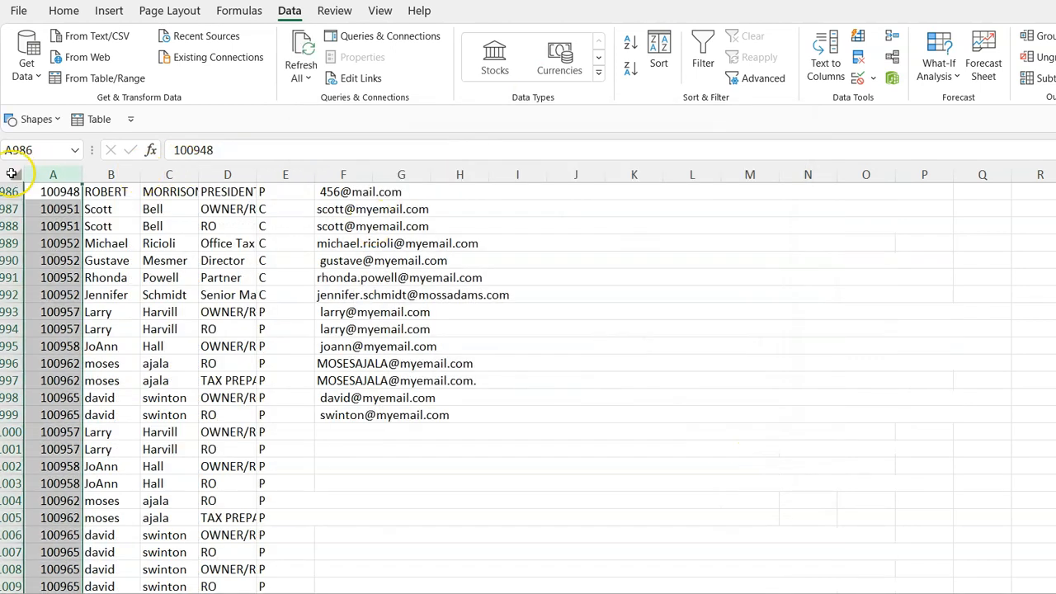
Autofit the width of every column in the sheet and review the split data from the header row
left_click(12, 175)
double_click(81, 174)
scroll(406, 318, "up", 20)
scroll(407, 320, "up", 1)
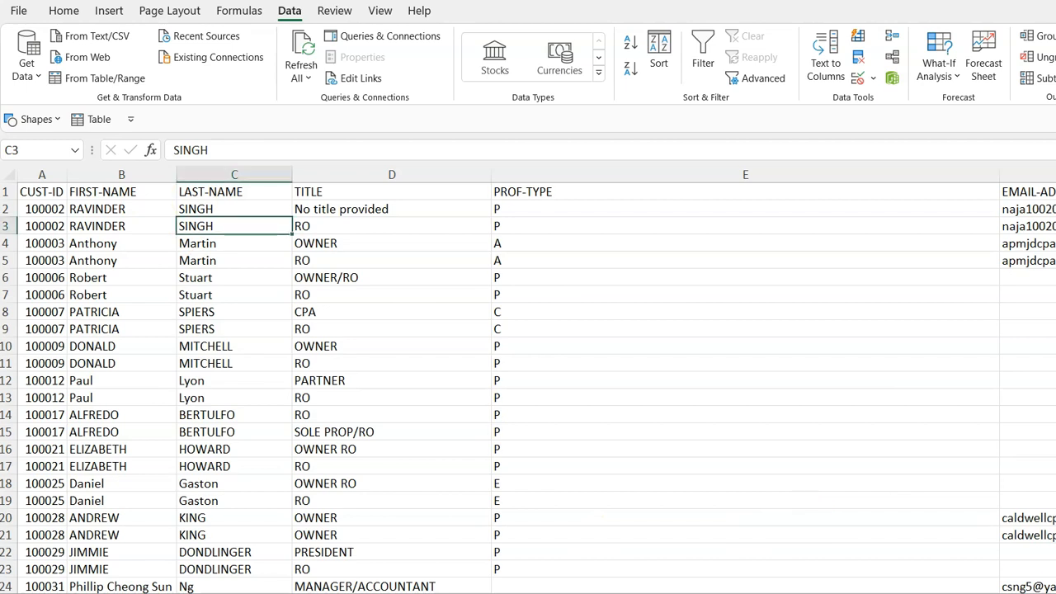
scroll(528, 379, "right", 5)
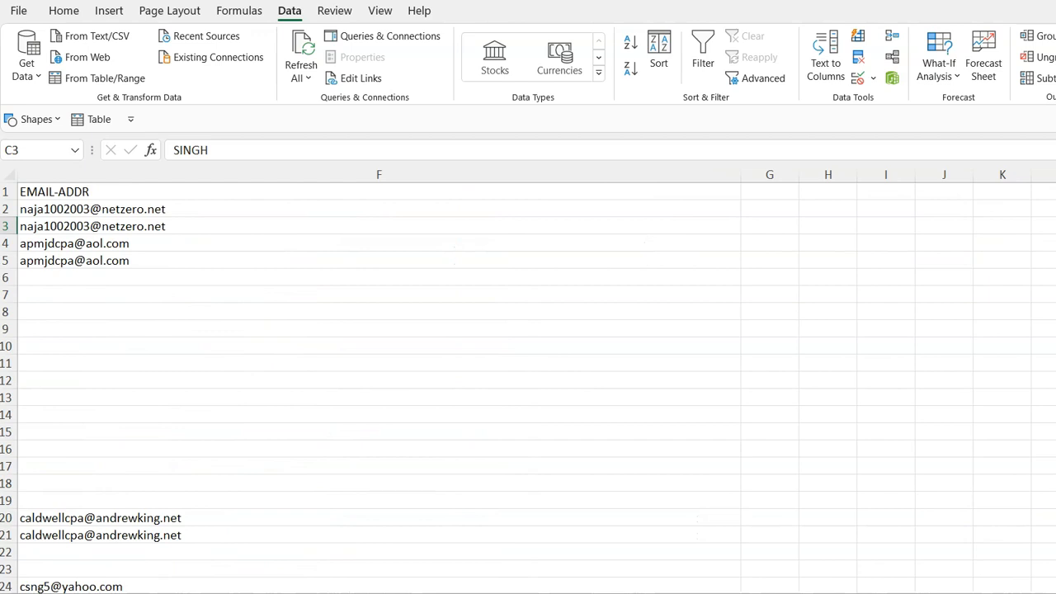
scroll(528, 379, "left", 5)
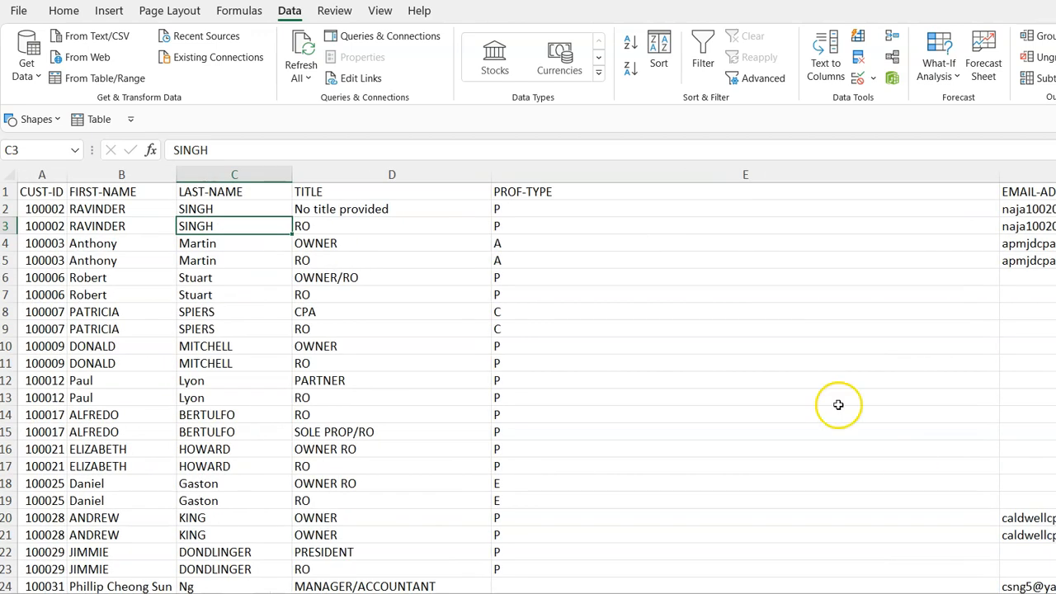